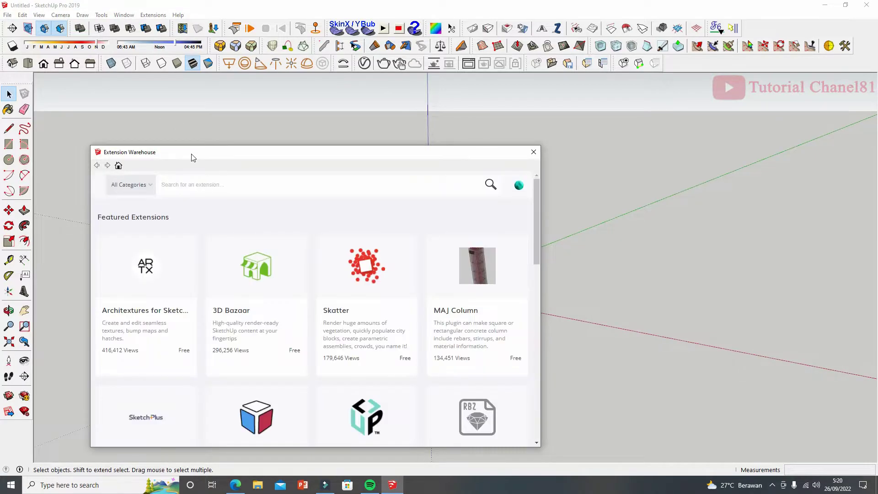
Search the Extension Warehouse for "vertex tools" and open the Vertex Tools 1 (Retired) extension page.
drag(192, 158, 215, 95)
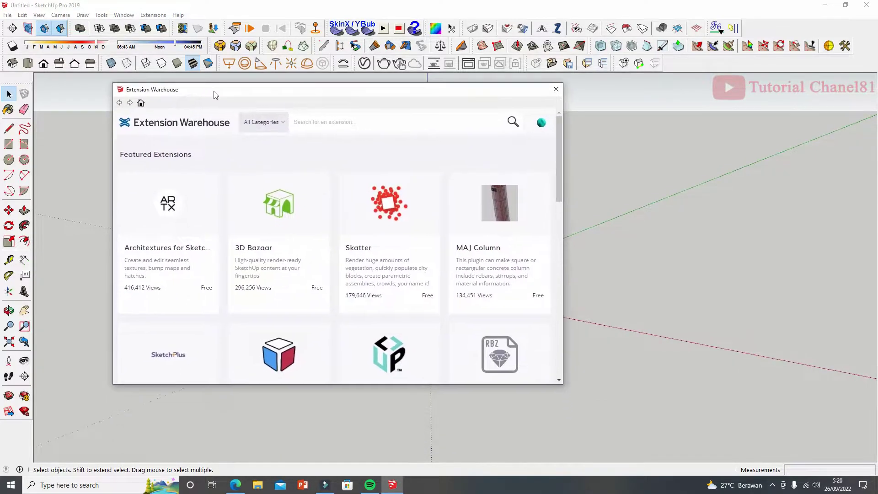
click(323, 124)
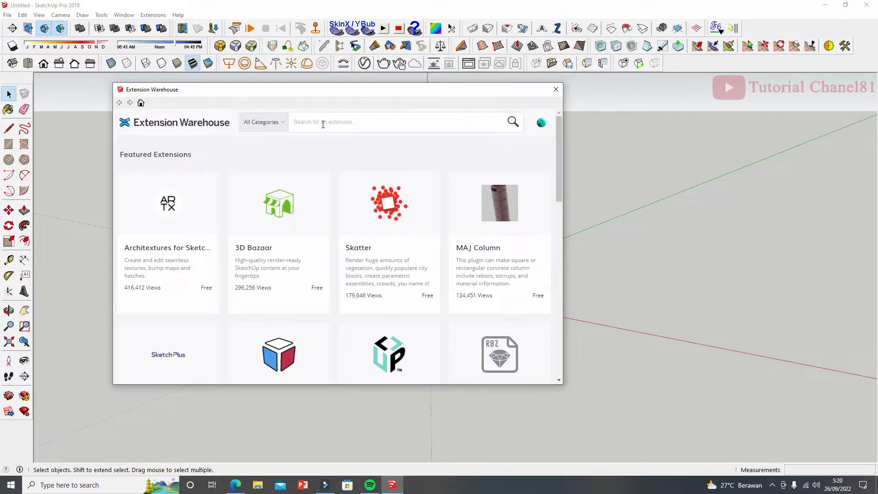
text(vertex)
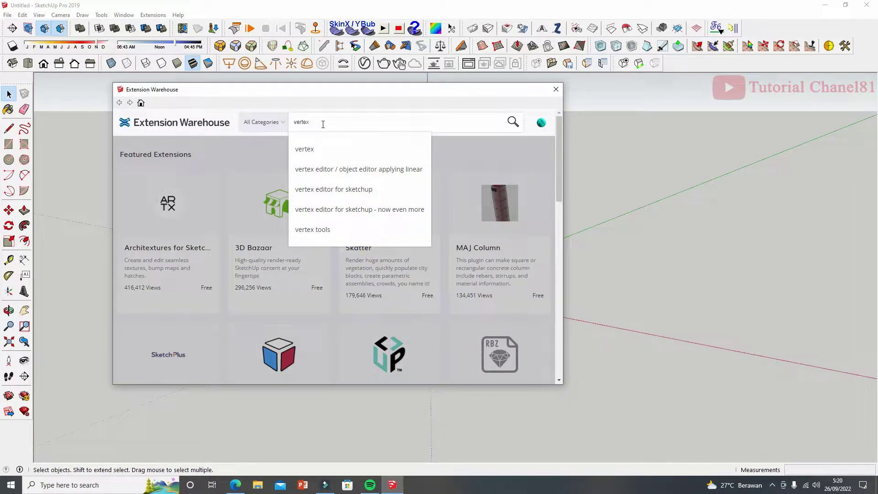
click(322, 229)
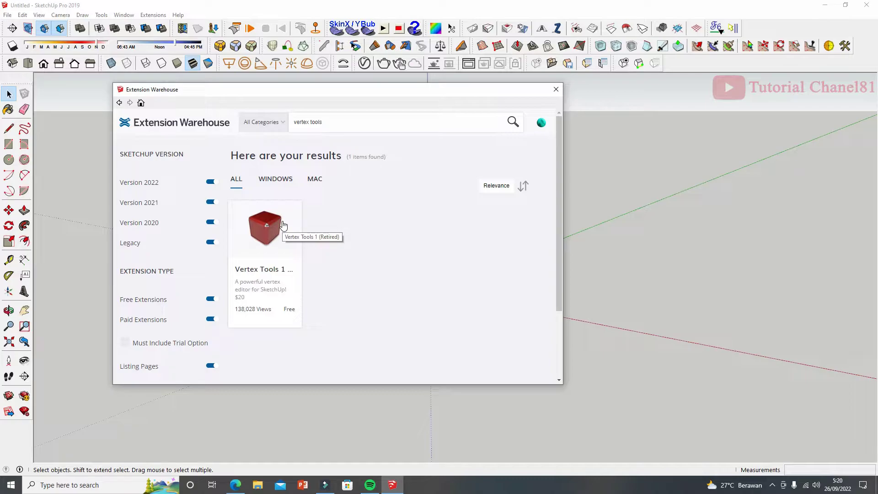
click(267, 224)
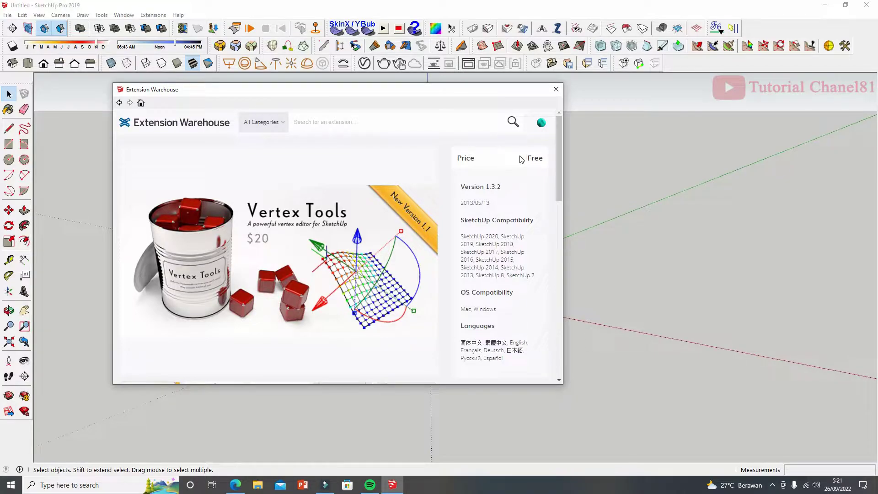
Install the Vertex Tools 1 (Retired) extension, close the Extension Warehouse, and ignore the pending extension updates.
scroll(363, 220, down, 1)
scroll(363, 219, down, 5)
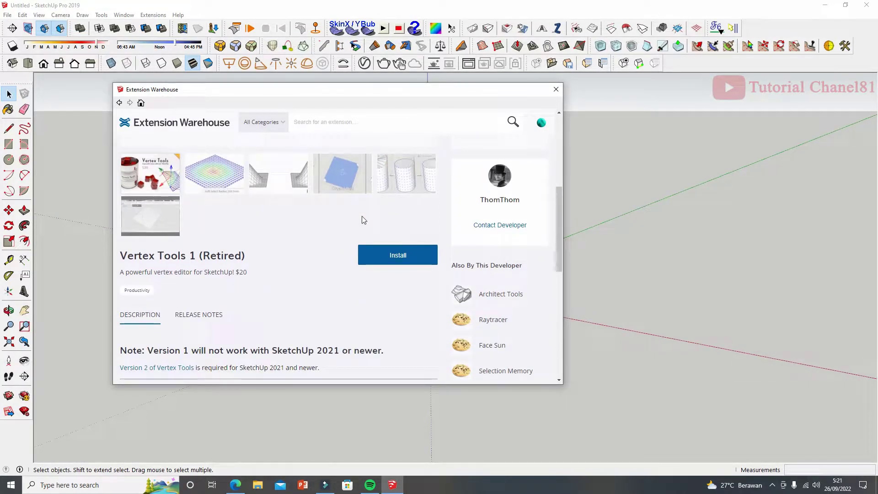
scroll(364, 220, down, 2)
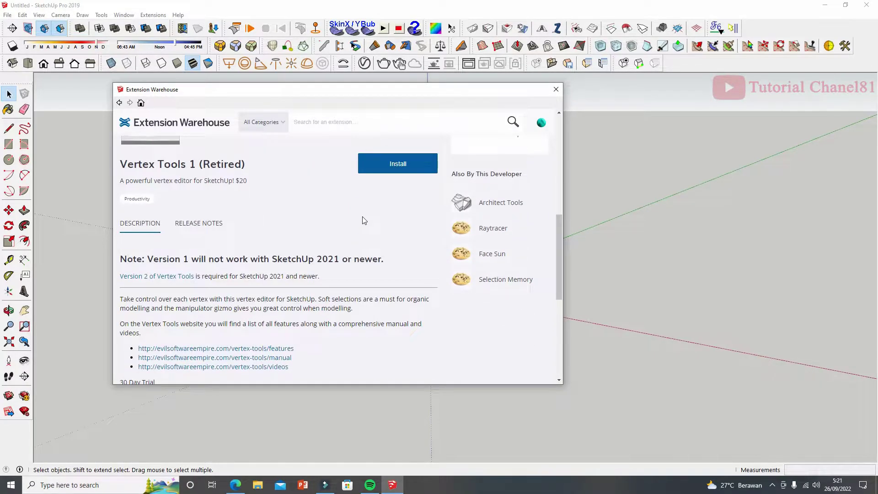
scroll(364, 220, up, 1)
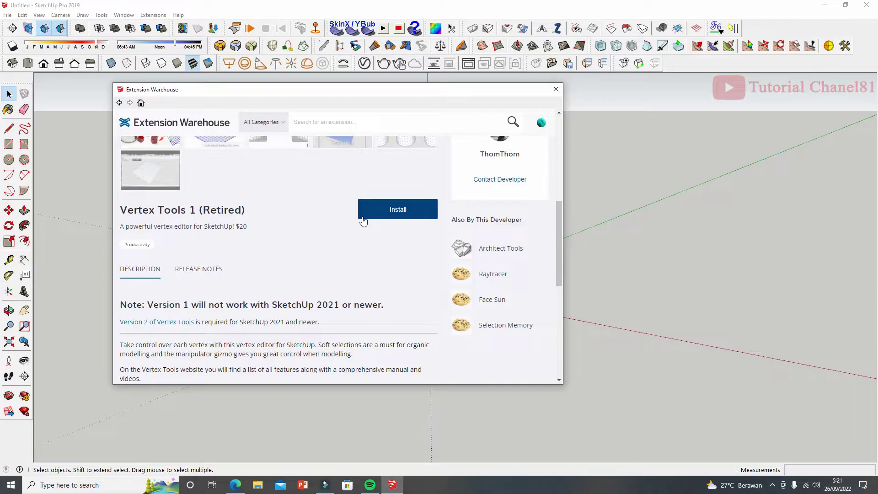
click(396, 215)
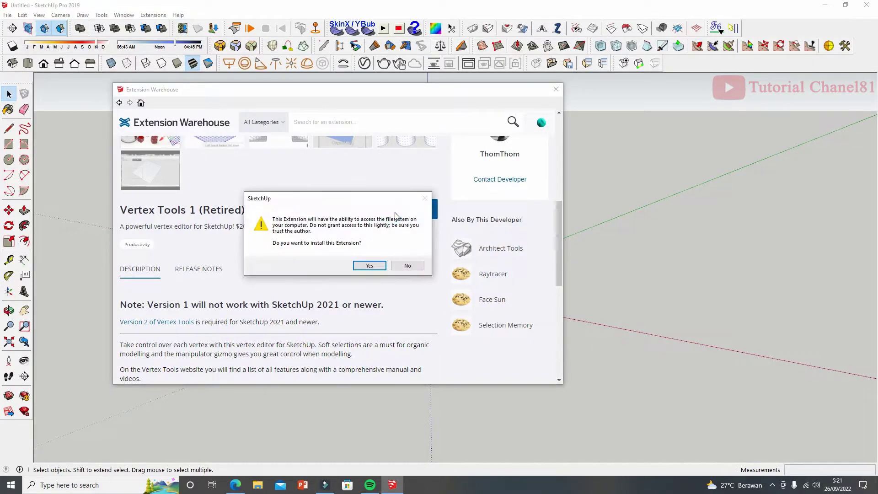
click(369, 265)
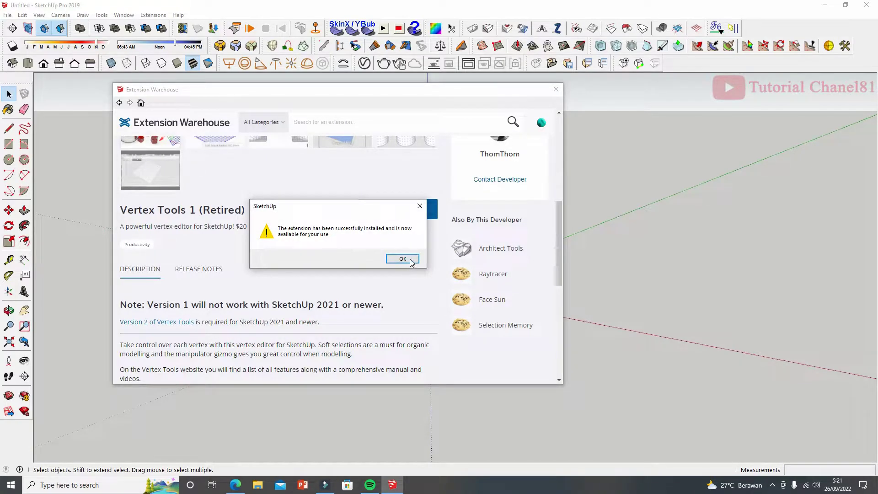
click(410, 260)
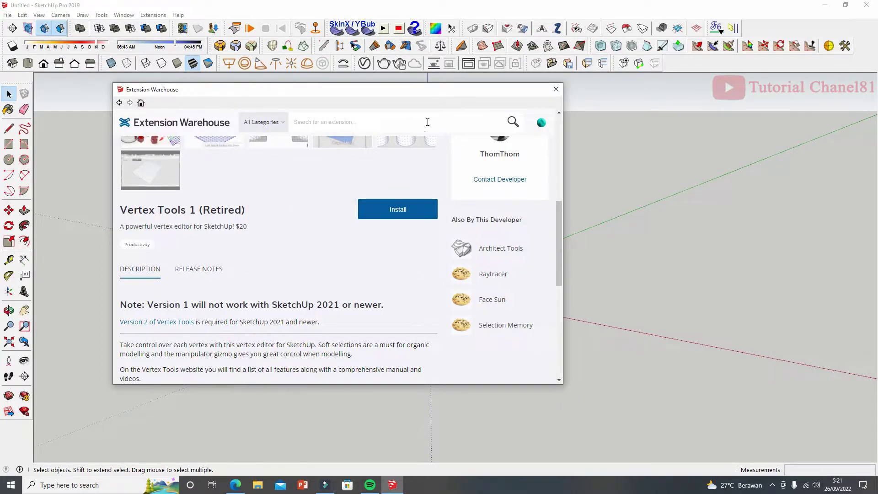
drag(420, 94, 434, 130)
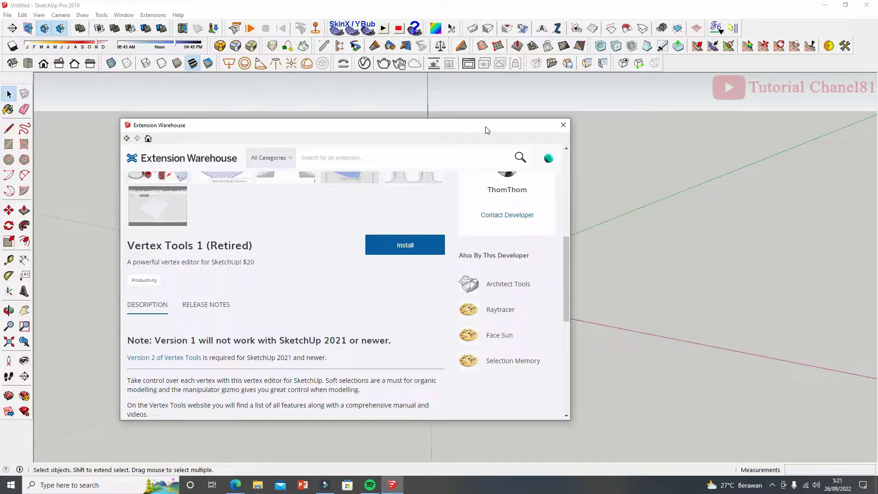
click(567, 125)
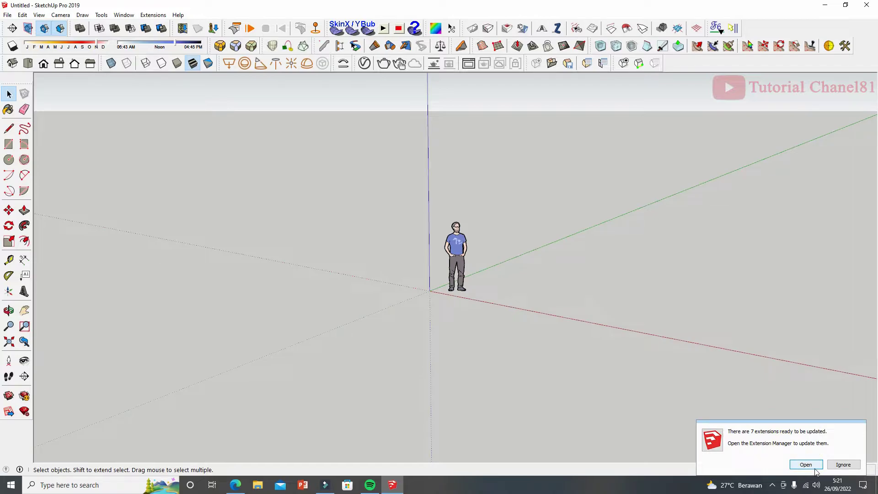
click(843, 465)
Enable the Vertex Tools toolbar and reposition it as a floating bar over the sky area of the model view.
right_click(715, 67)
scroll(760, 222, down, 6)
scroll(760, 222, down, 7)
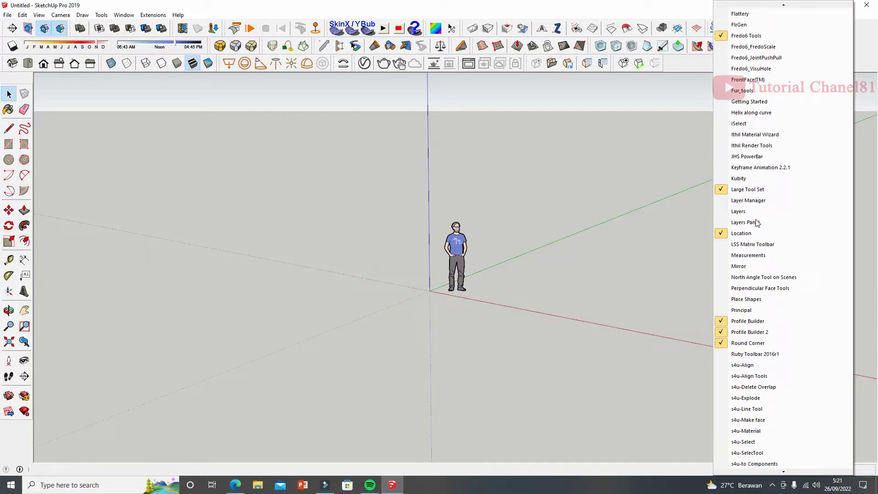
scroll(771, 364, down, 7)
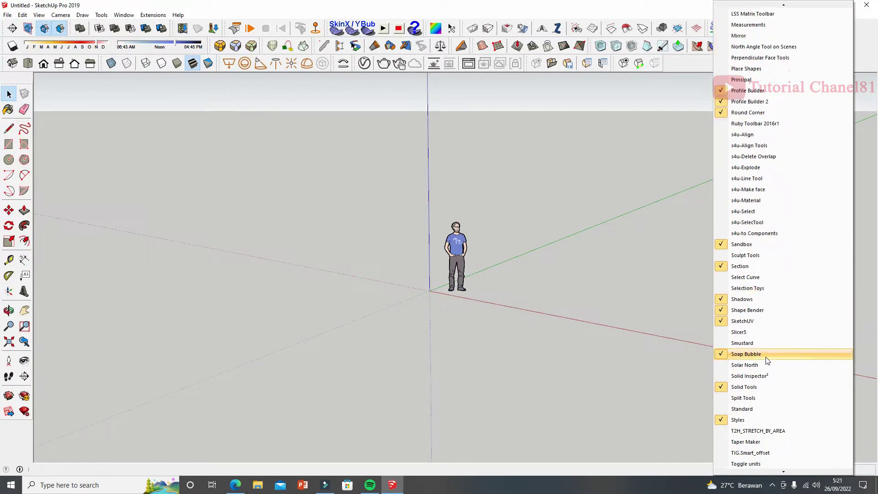
scroll(765, 358, down, 3)
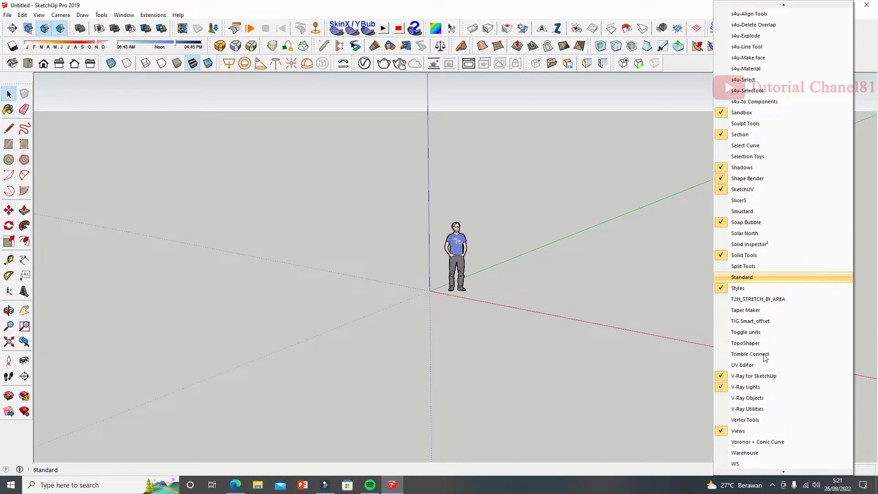
click(745, 420)
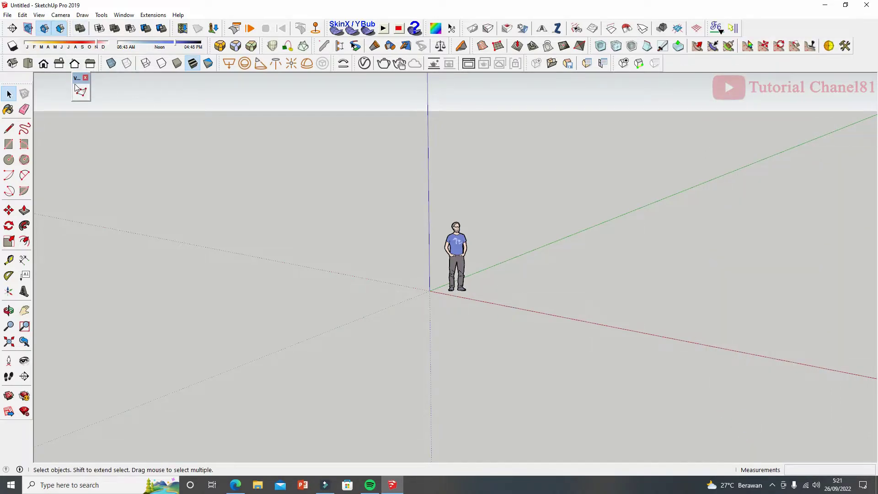
drag(77, 82, 666, 84)
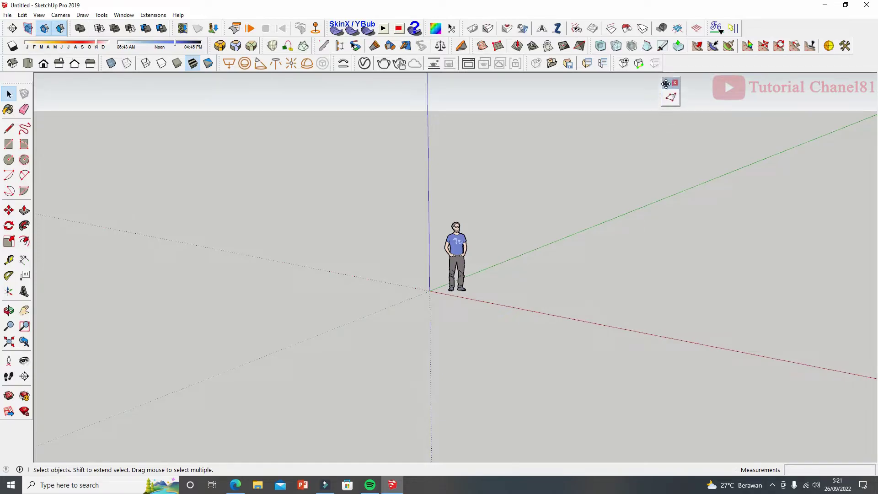
Delete the default human figure and draw a hexagon centred on the origin with an inscribed radius of about 98.2 cm.
drag(397, 178, 526, 336)
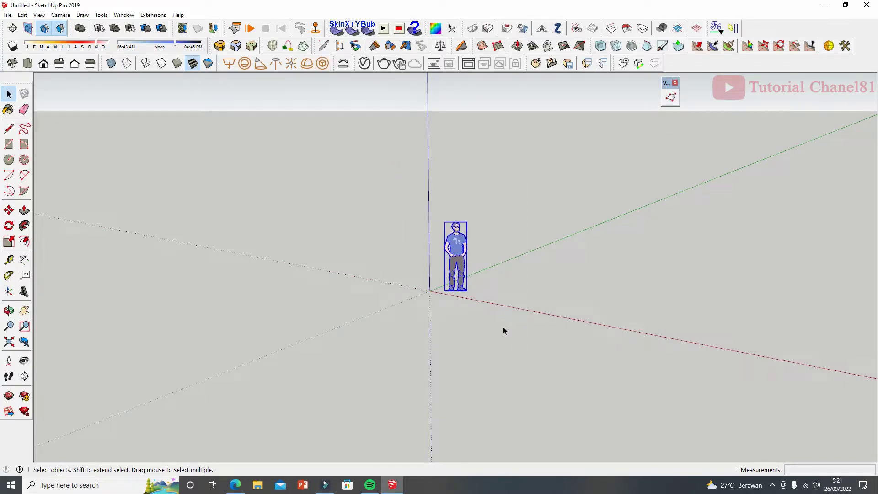
key(Delete)
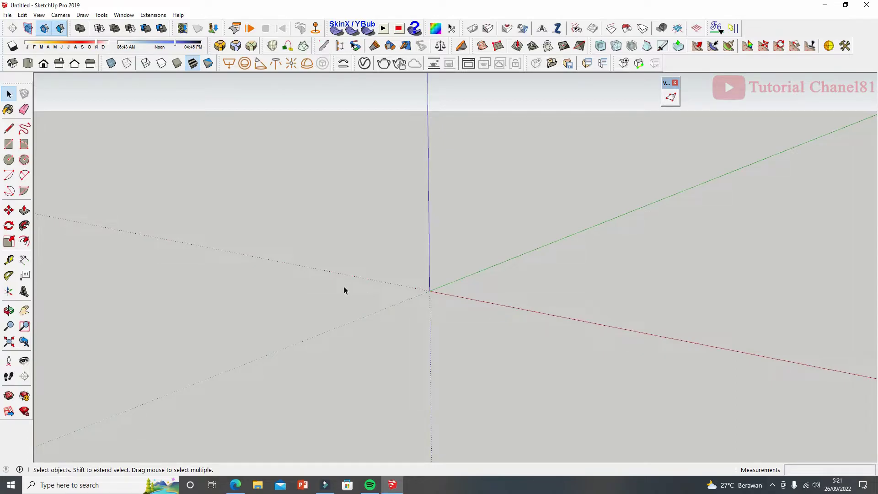
click(24, 159)
click(429, 290)
click(463, 295)
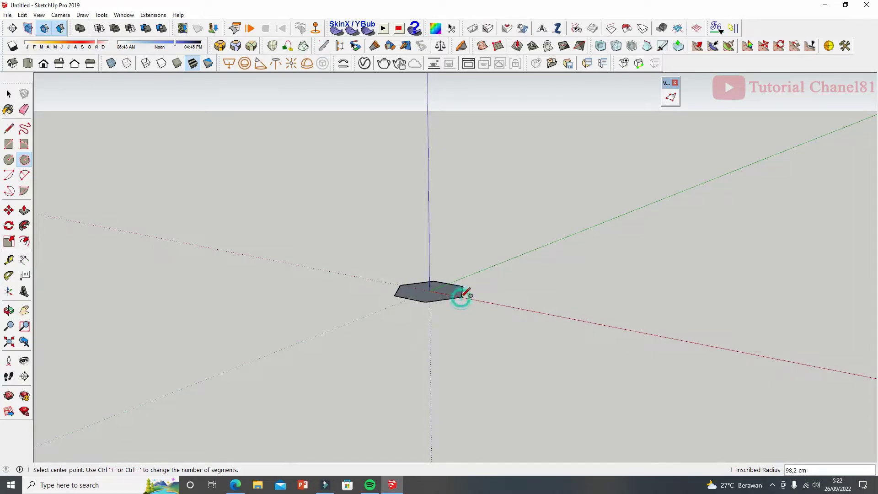
Select the whole hexagon and start editing its vertices with Vertex Tools.
click(10, 95)
drag(304, 239, 561, 367)
click(670, 96)
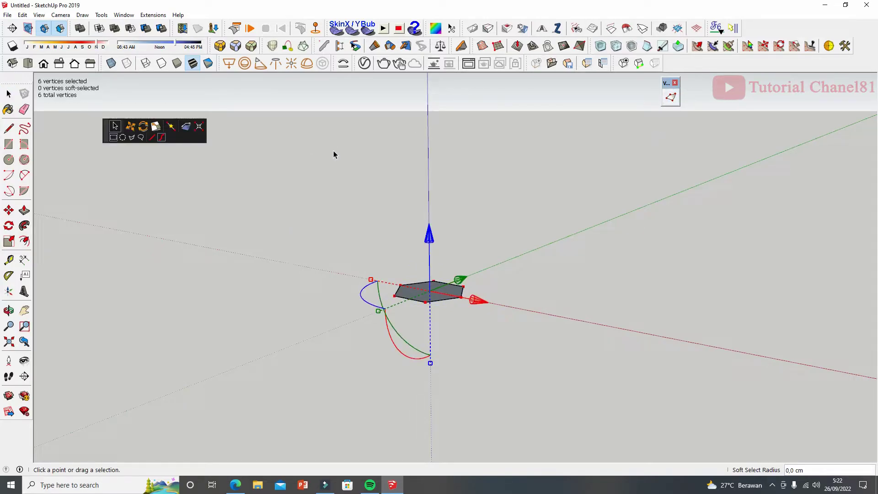
Extrude the hexagon's six vertices upward along the blue axis into two wall tiers, the upper one about 54.6 cm high.
drag(429, 242, 428, 204)
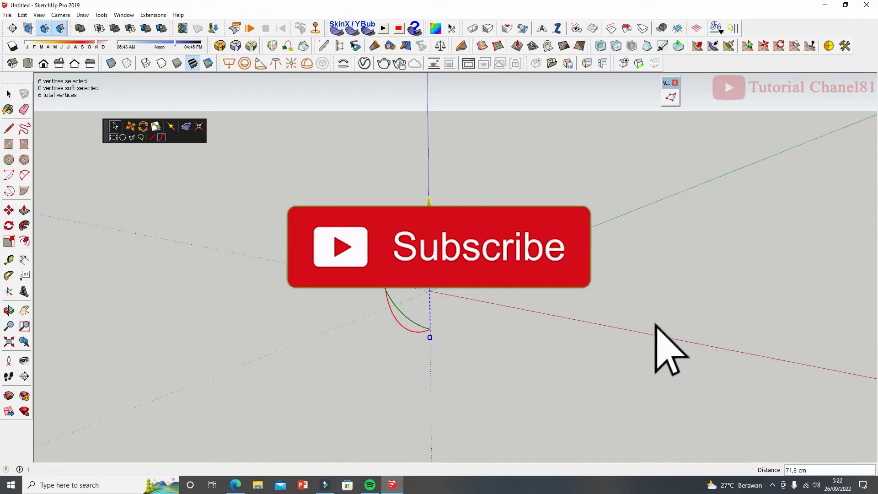
key(ctrl+z)
drag(429, 287, 431, 192)
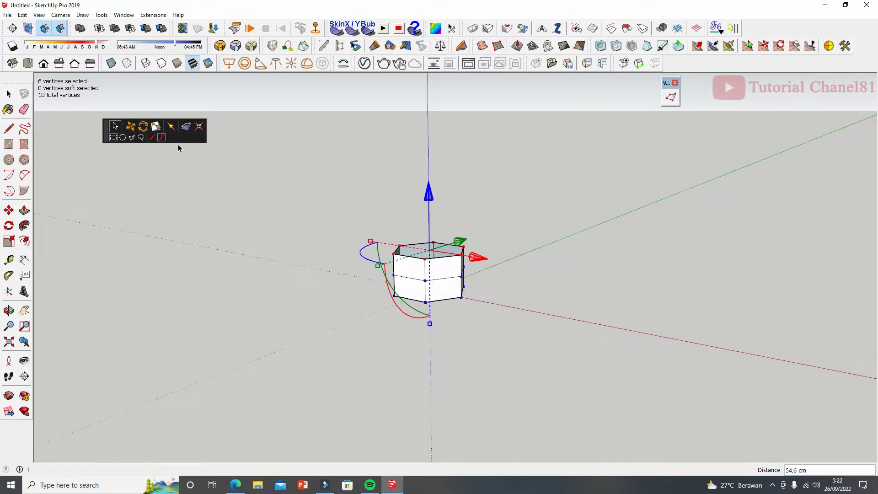
Try scaling the six top vertices to about 0.7 using reference points on the rim, and undo the scaling.
click(157, 129)
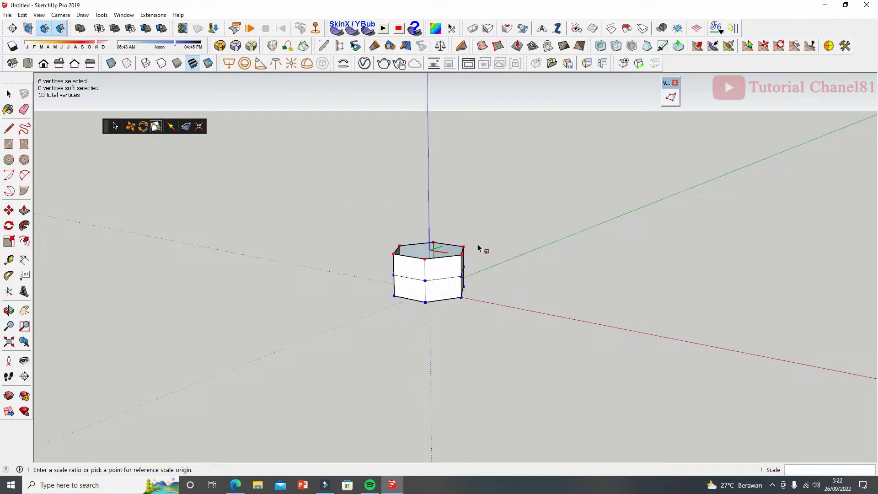
click(463, 247)
click(433, 242)
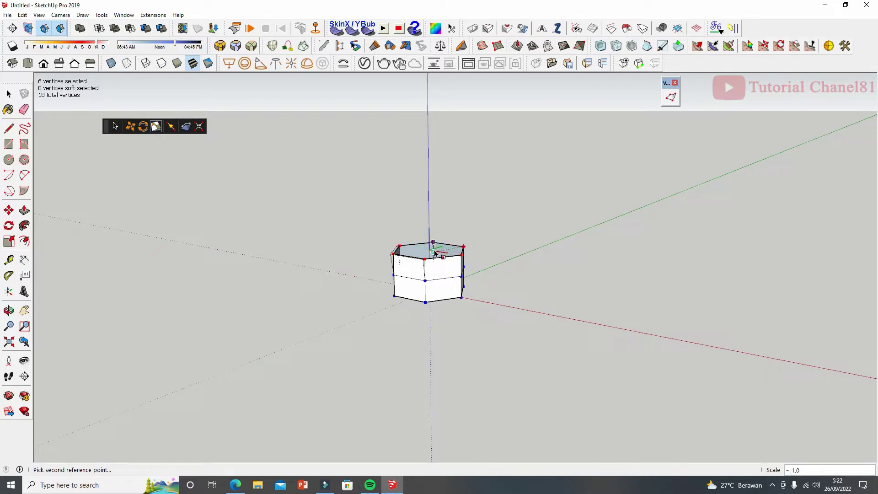
click(467, 224)
key(ctrl+z)
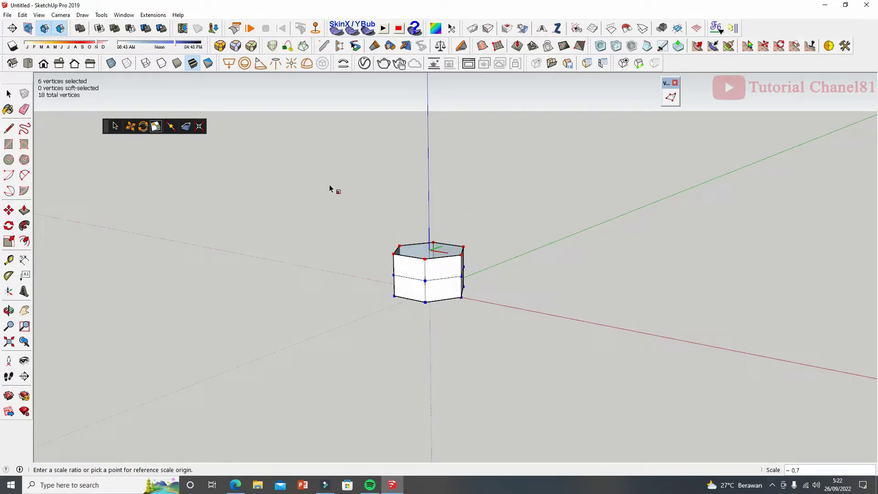
Try merging the six top vertices into a single point, and undo the merge.
click(199, 126)
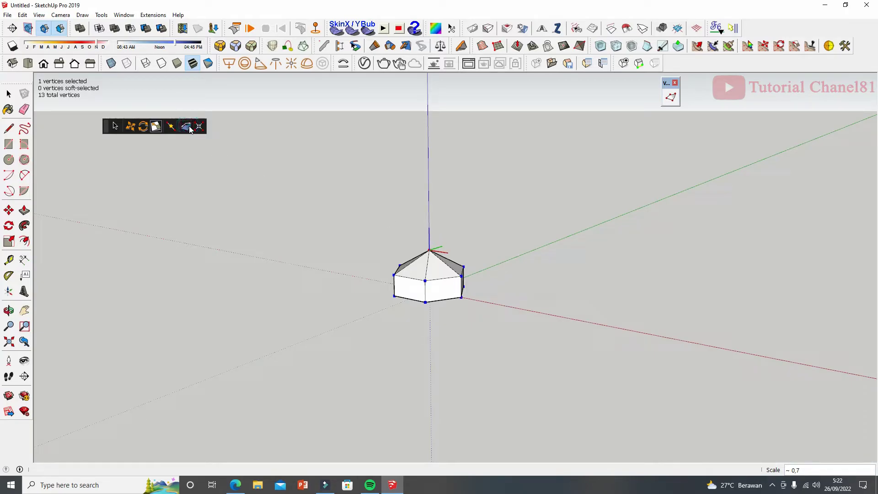
click(170, 126)
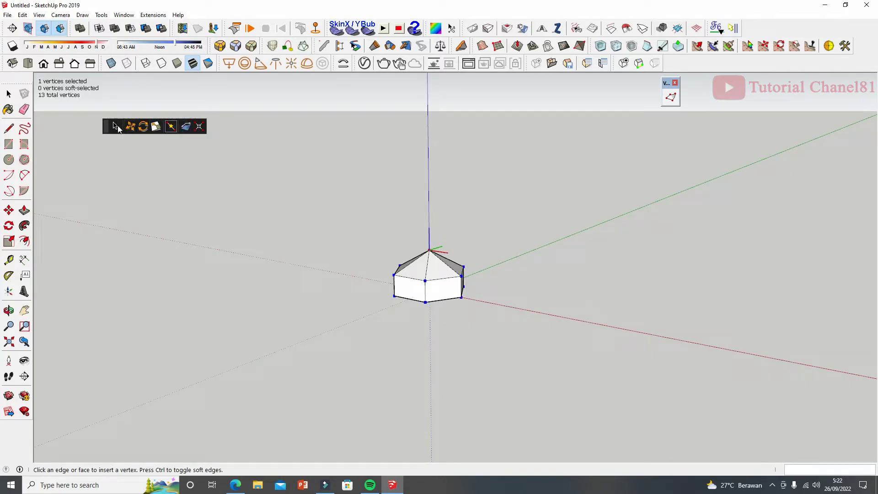
click(114, 127)
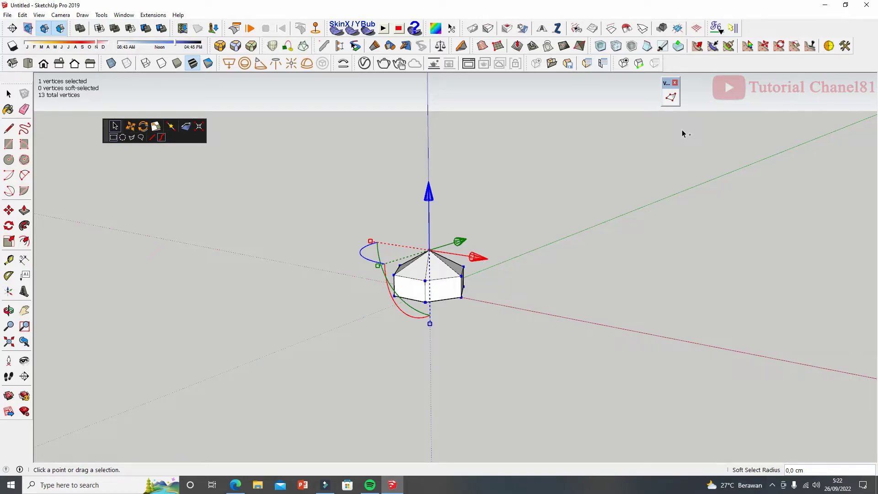
key(ctrl+z)
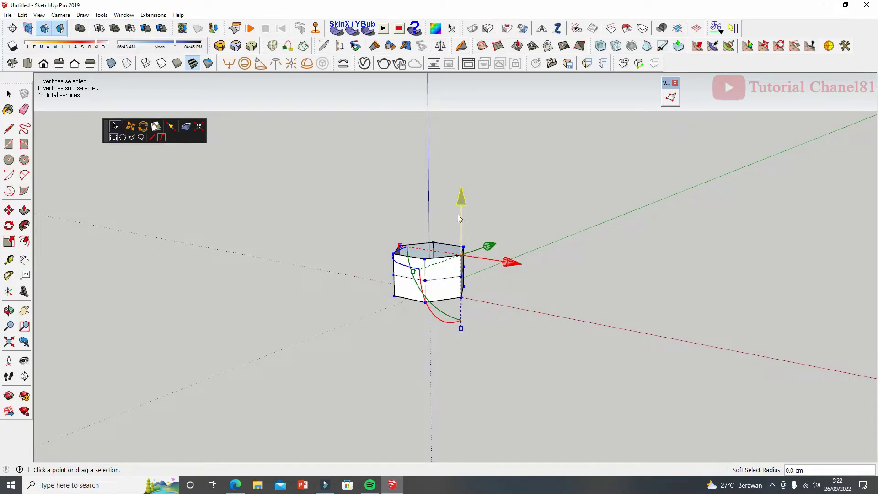
Try manipulating a single front corner vertex of the top rim with the gizmo, including a 50 cm vertical move, and undo the move.
drag(457, 321, 453, 322)
drag(462, 281, 463, 277)
drag(463, 339, 464, 345)
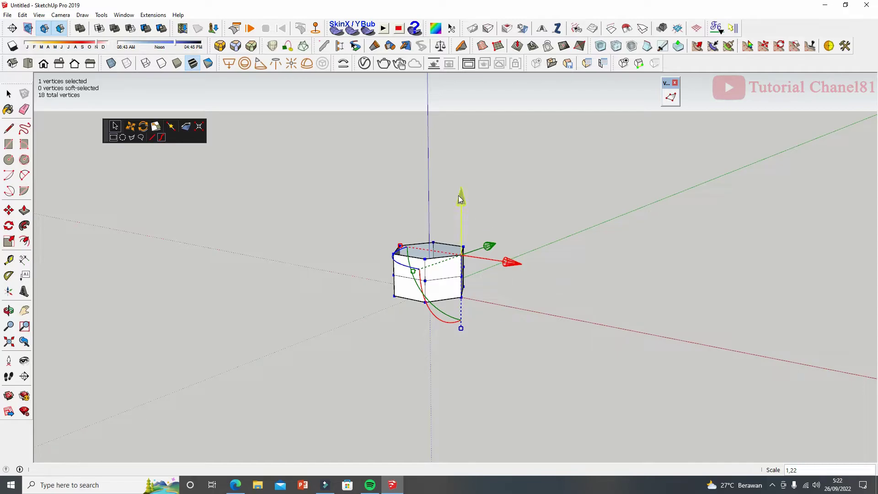
drag(459, 196, 459, 176)
key(ctrl+z)
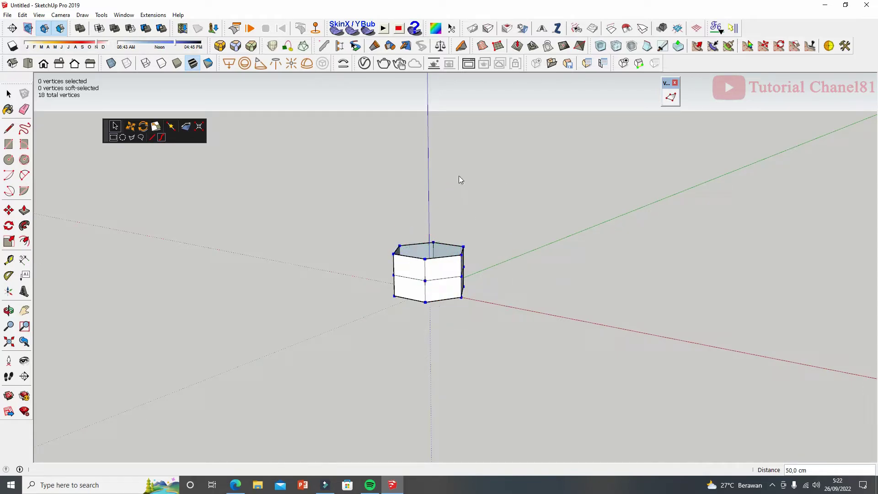
Select the vertices of the prism's top rim and extrude them upward by about 135.8 cm.
drag(359, 212, 492, 265)
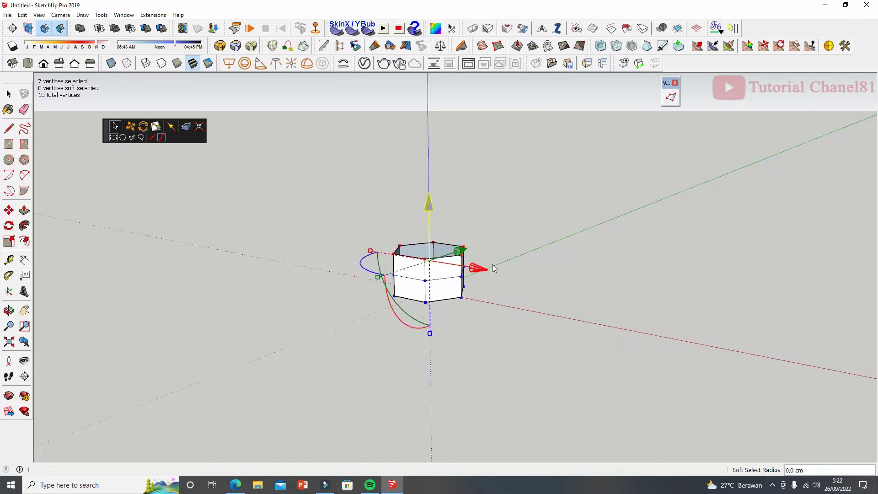
drag(427, 214, 429, 155)
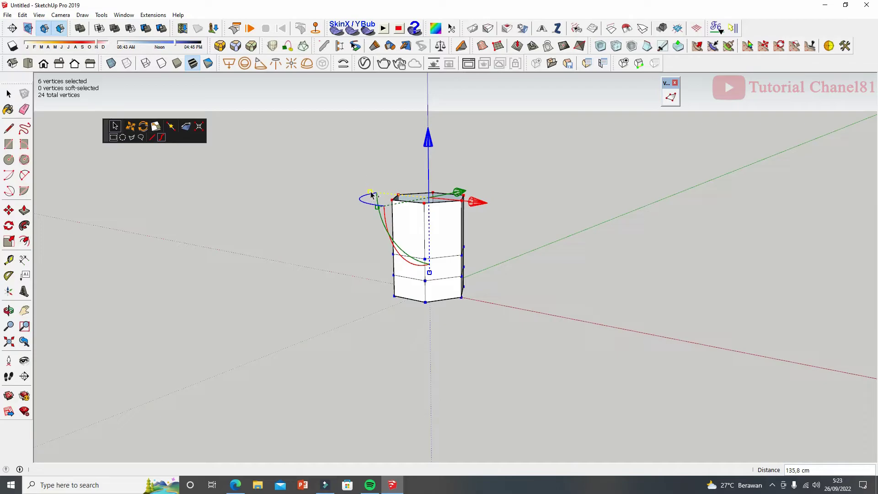
Scale the six vertices of the top rim to about 0.64 along the red axis and about 0.62 along the green axis.
drag(371, 194, 392, 209)
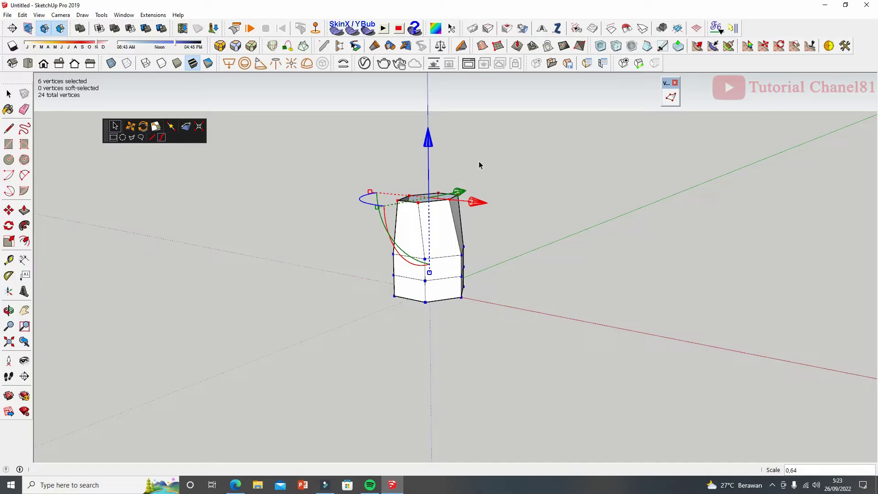
middle_drag(479, 162, 98, 183)
click(8, 93)
click(9, 93)
drag(398, 206, 489, 252)
click(671, 97)
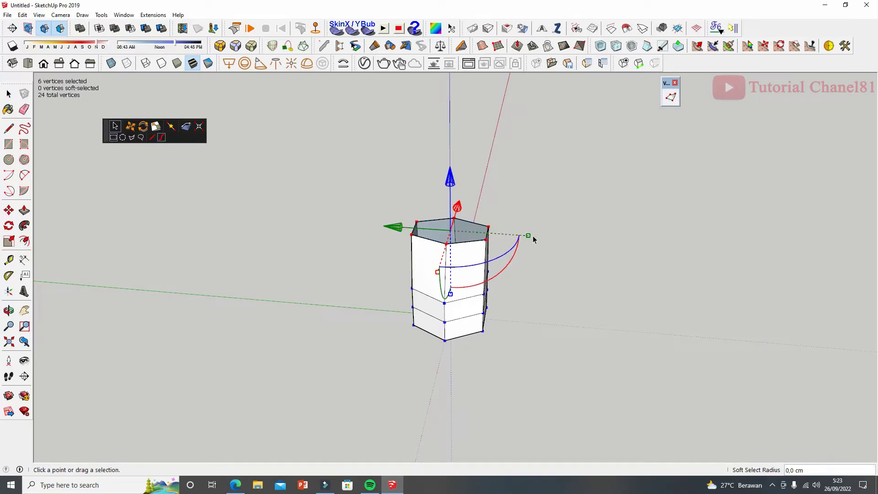
drag(529, 238, 497, 236)
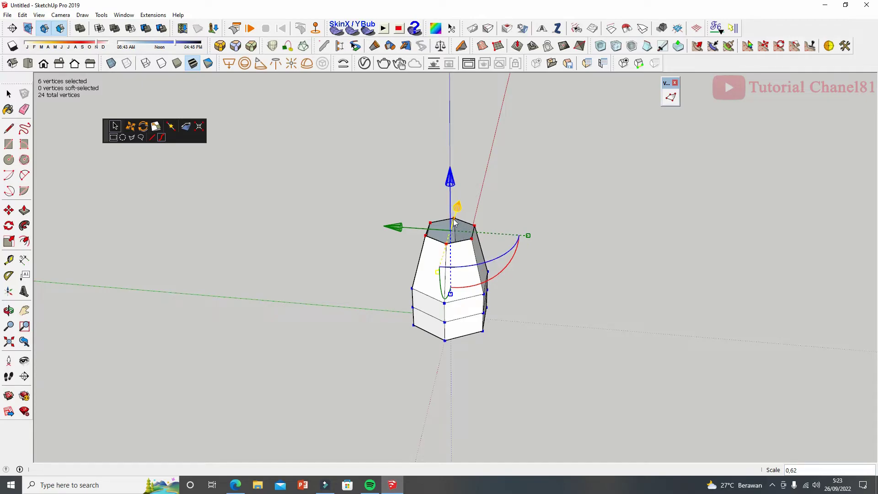
Subdivide and smooth the whole tapered prism with 1 iteration, and run the subdivision on the entire shape a second time.
middle_drag(490, 218, 509, 191)
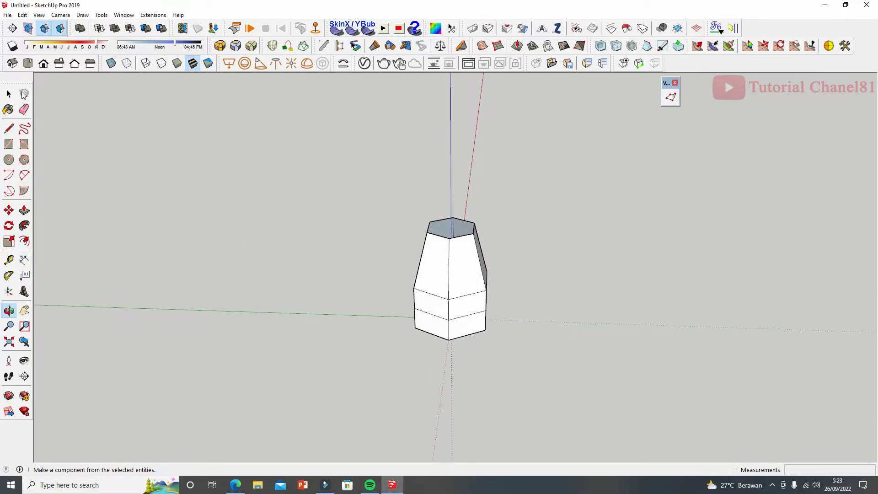
click(8, 93)
drag(323, 174, 568, 358)
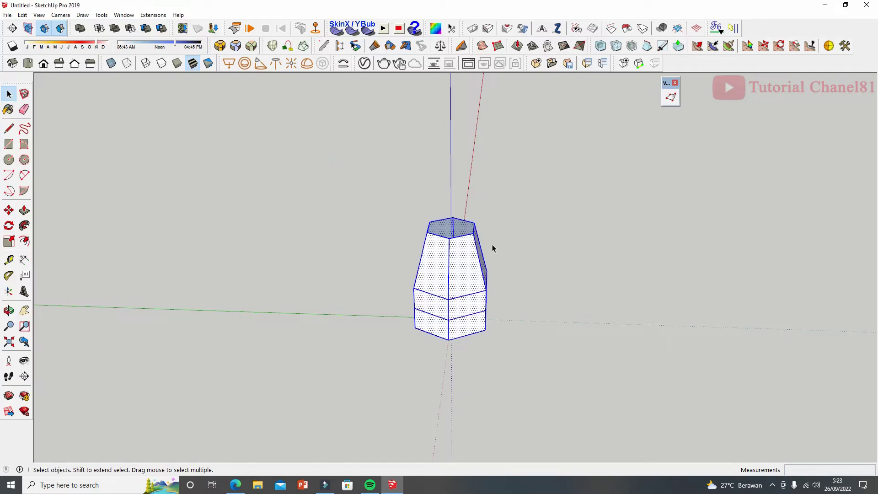
click(600, 46)
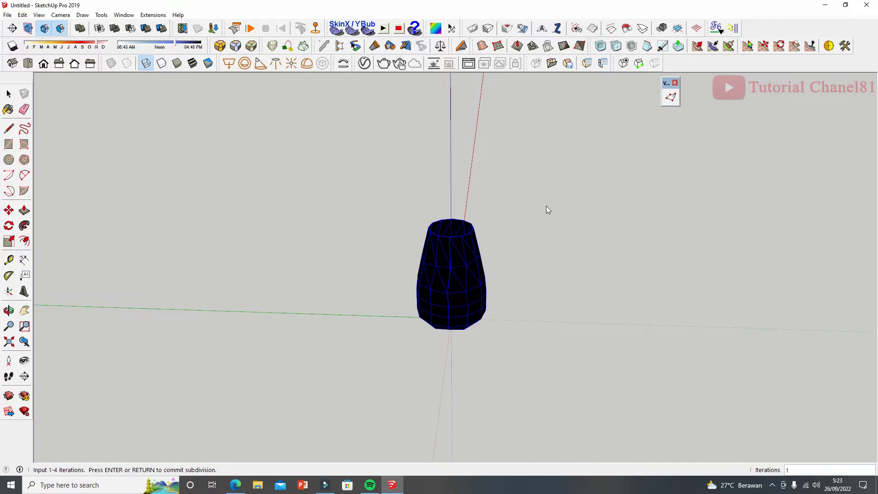
drag(390, 198, 540, 365)
click(602, 47)
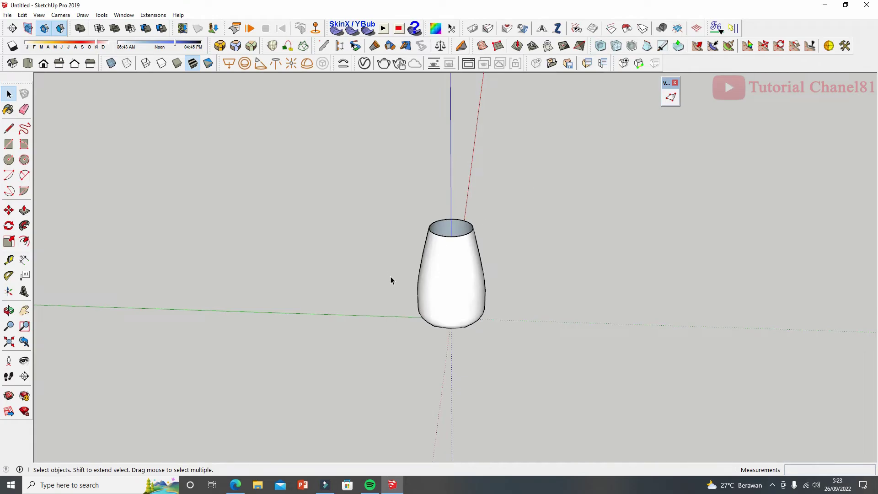
Examine the smoothed vase-like form from several sides, including its open rim and rounded base.
middle_drag(464, 308, 429, 209)
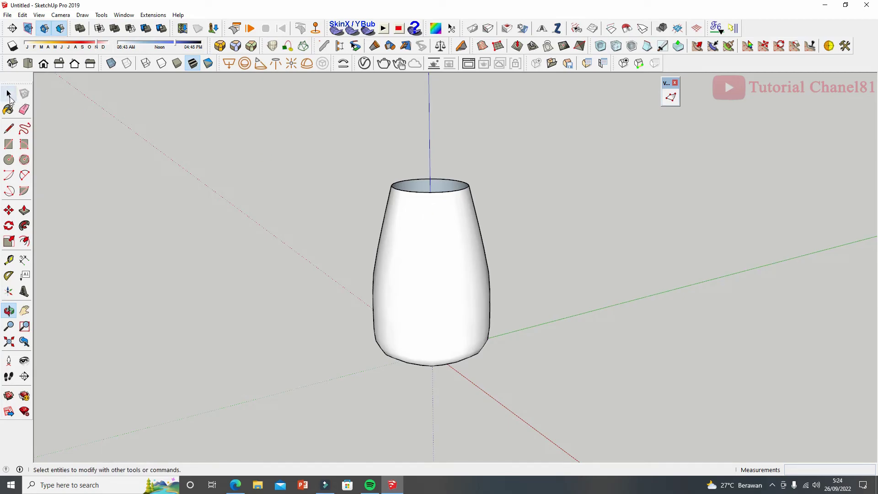
drag(269, 180, 484, 204)
drag(430, 256, 411, 362)
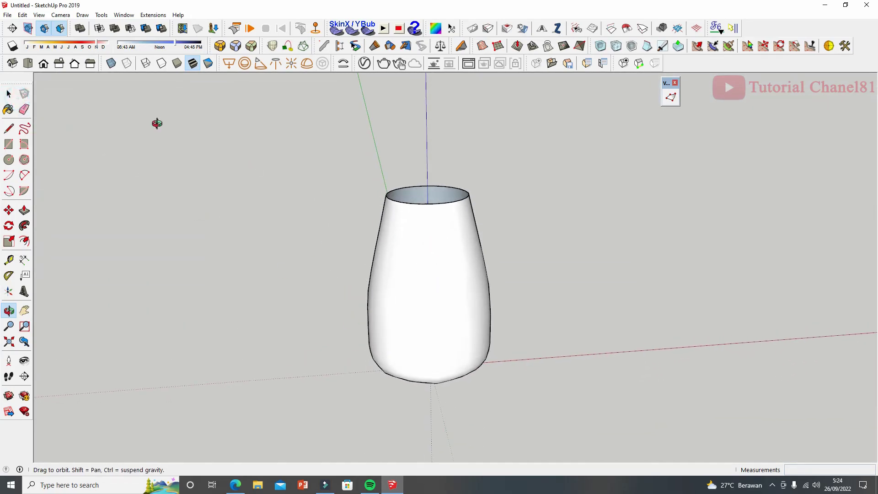
click(9, 93)
middle_drag(425, 311, 463, 311)
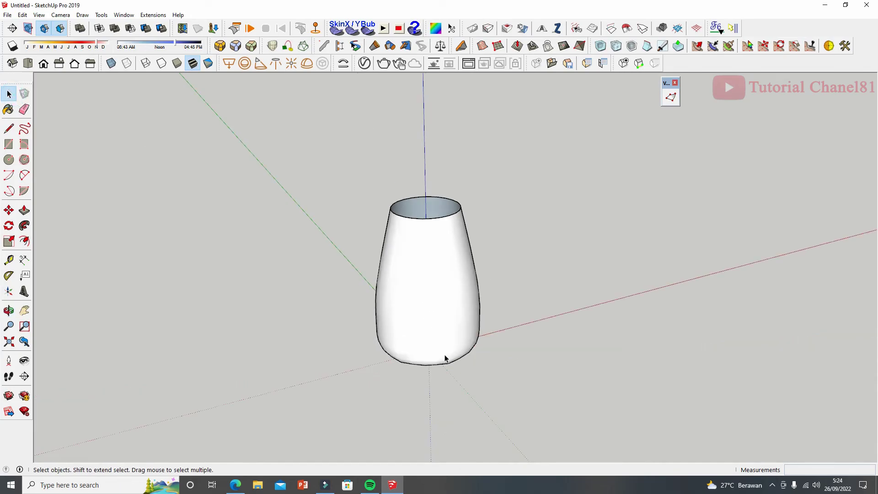
scroll(446, 357, up, 2)
key(o)
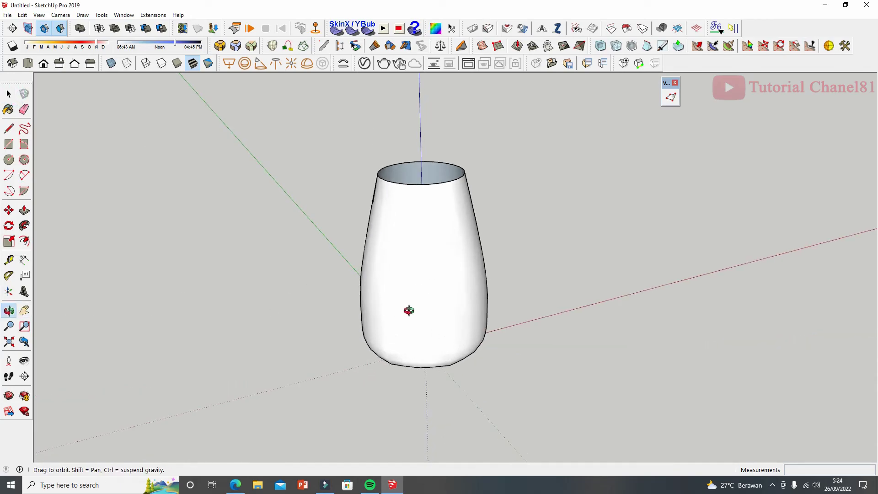
mouse_move(451, 289)
mouse_down()
mouse_move(337, 261)
mouse_move(467, 238)
mouse_move(443, 262)
mouse_move(515, 291)
mouse_move(498, 280)
mouse_move(535, 281)
mouse_move(451, 286)
mouse_move(434, 336)
mouse_move(435, 324)
mouse_move(451, 398)
mouse_move(435, 314)
mouse_move(403, 303)
mouse_move(492, 302)
mouse_up()
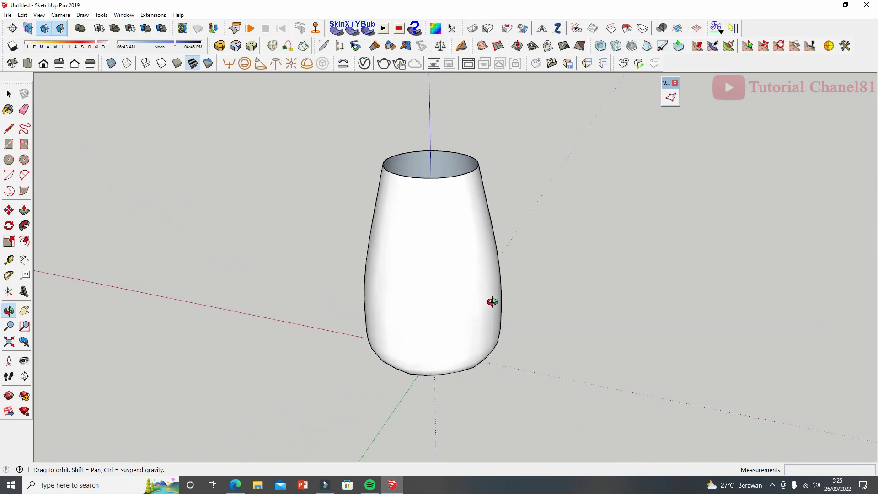